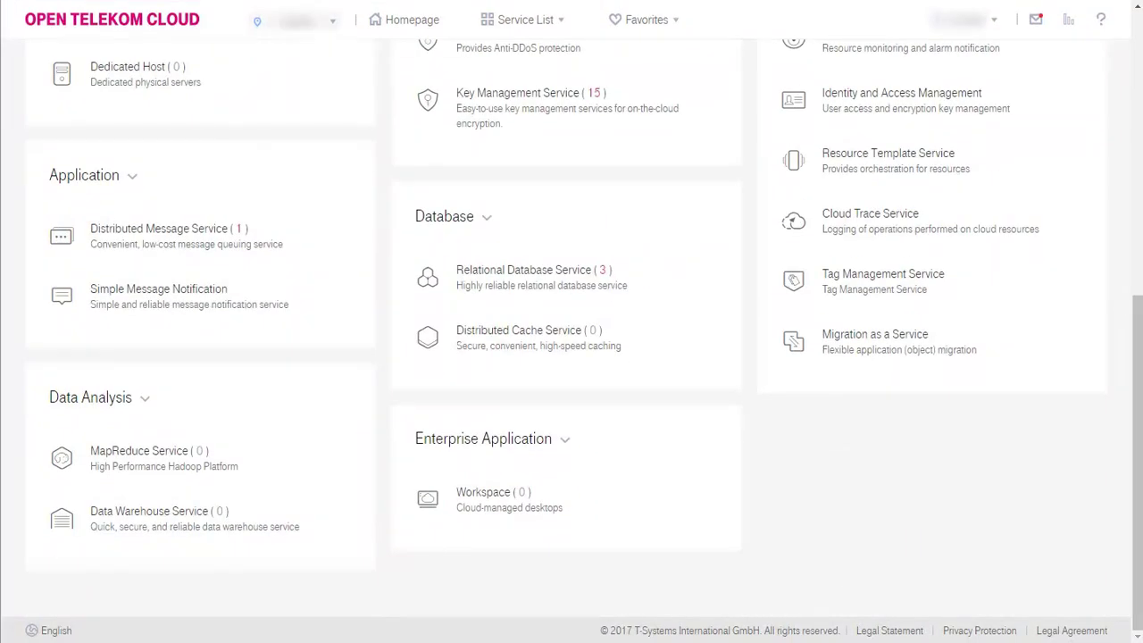
Create a topic named Mytopic in the Simple Message Notification service
left_click(138, 299)
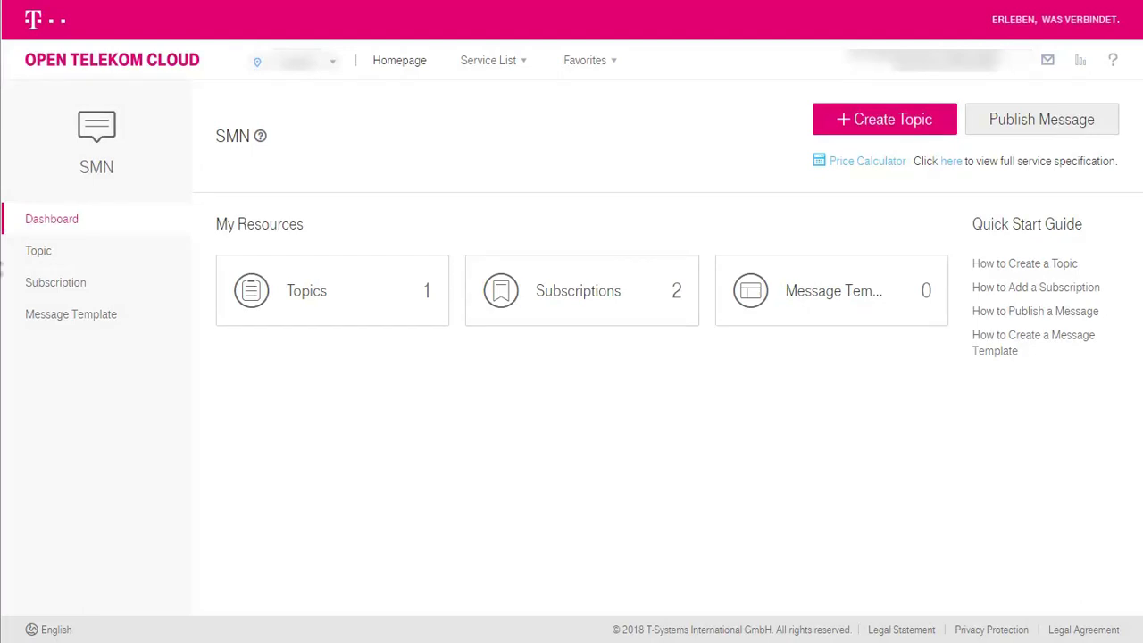
left_click(34, 249)
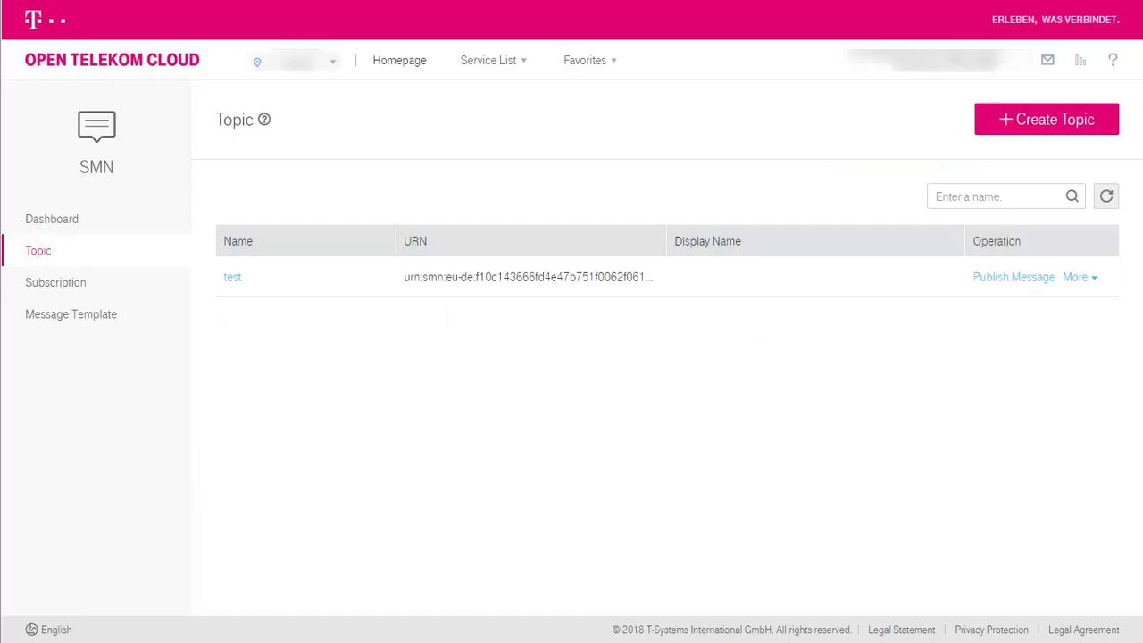
left_click(1065, 125)
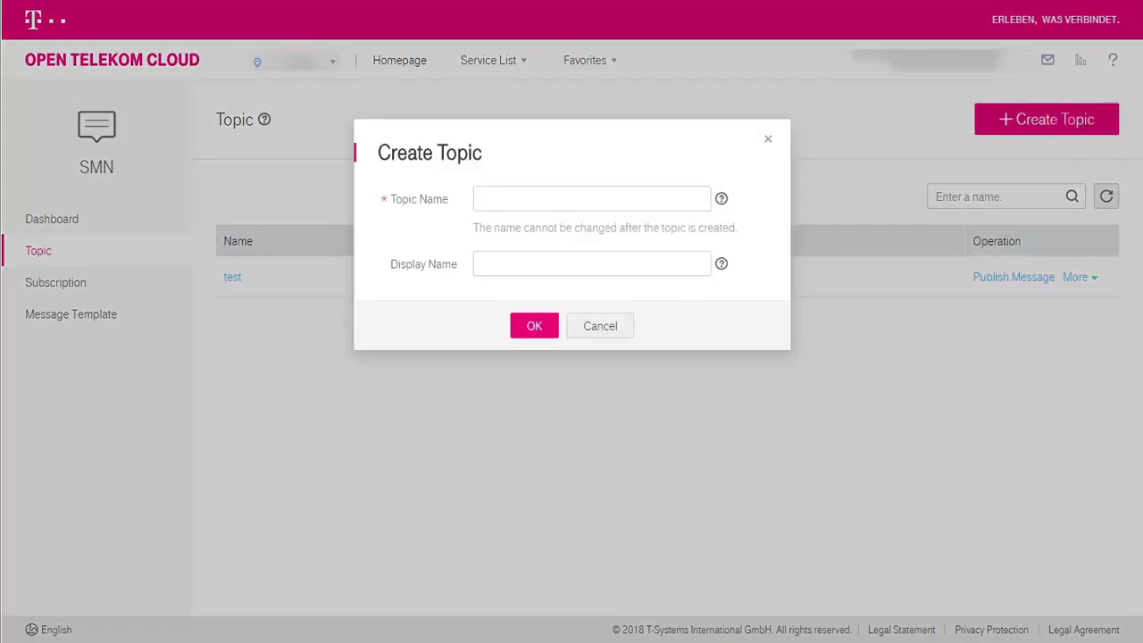
left_click(518, 200)
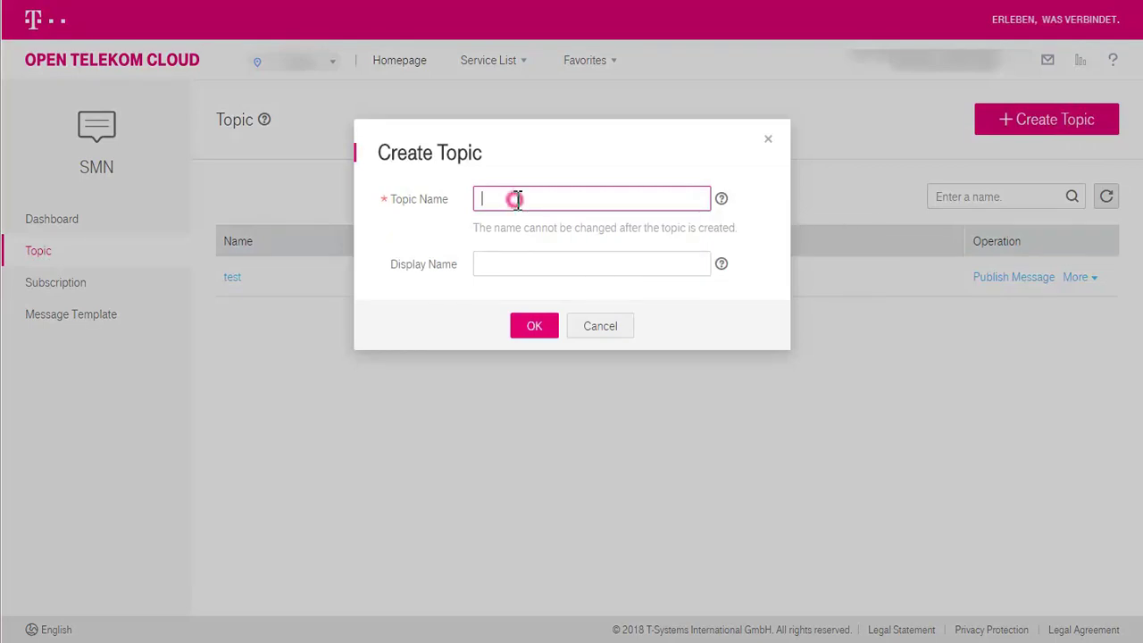
type("Mytopic")
left_click(535, 327)
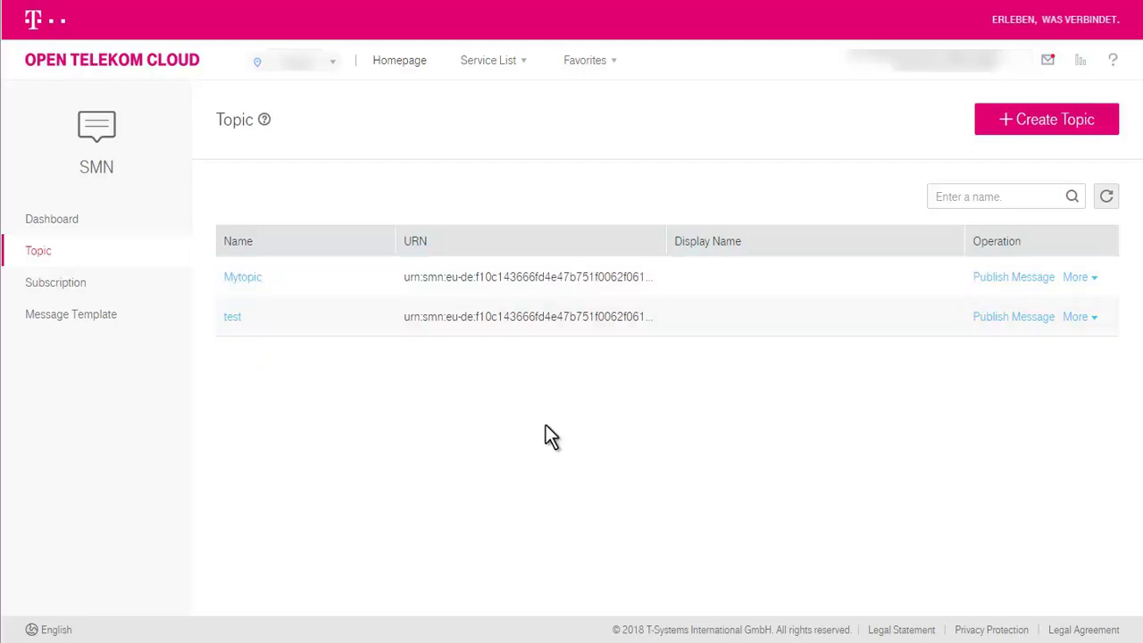
Add an Email subscription to Mytopic with the subscriber's email address as endpoint, and confirm the subscription from the invitation email
left_click(1100, 284)
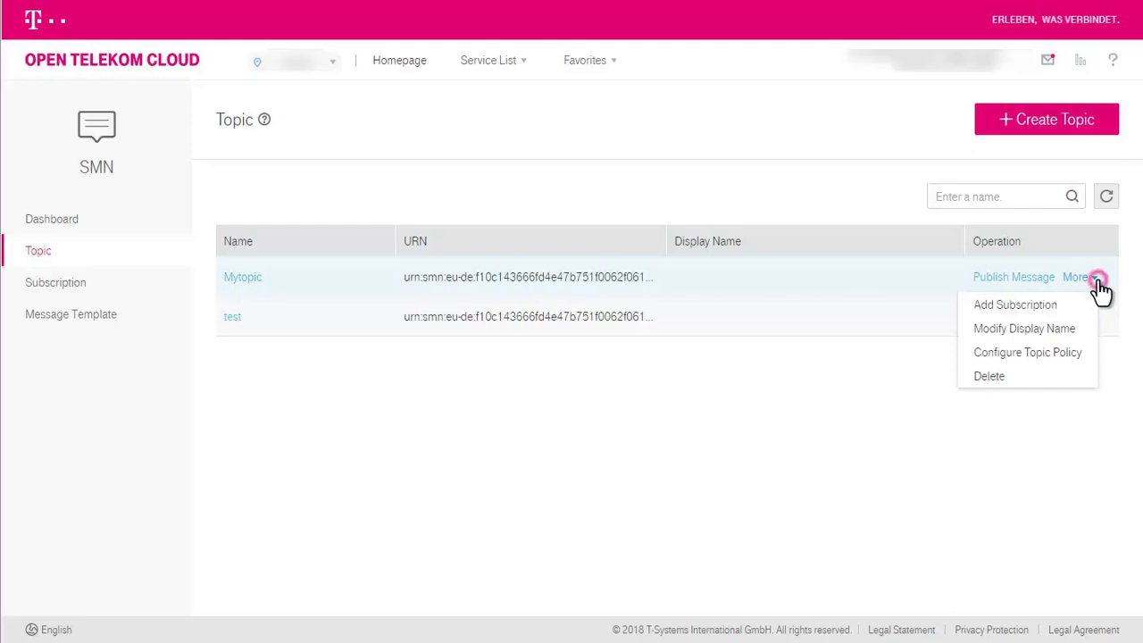
left_click(1036, 307)
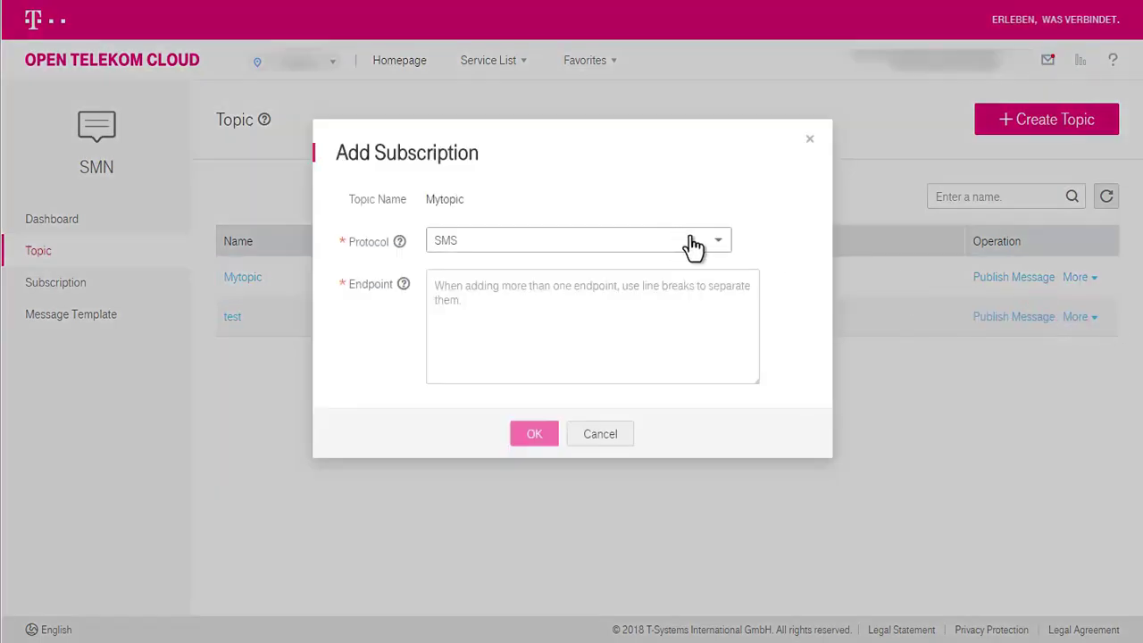
left_click(718, 241)
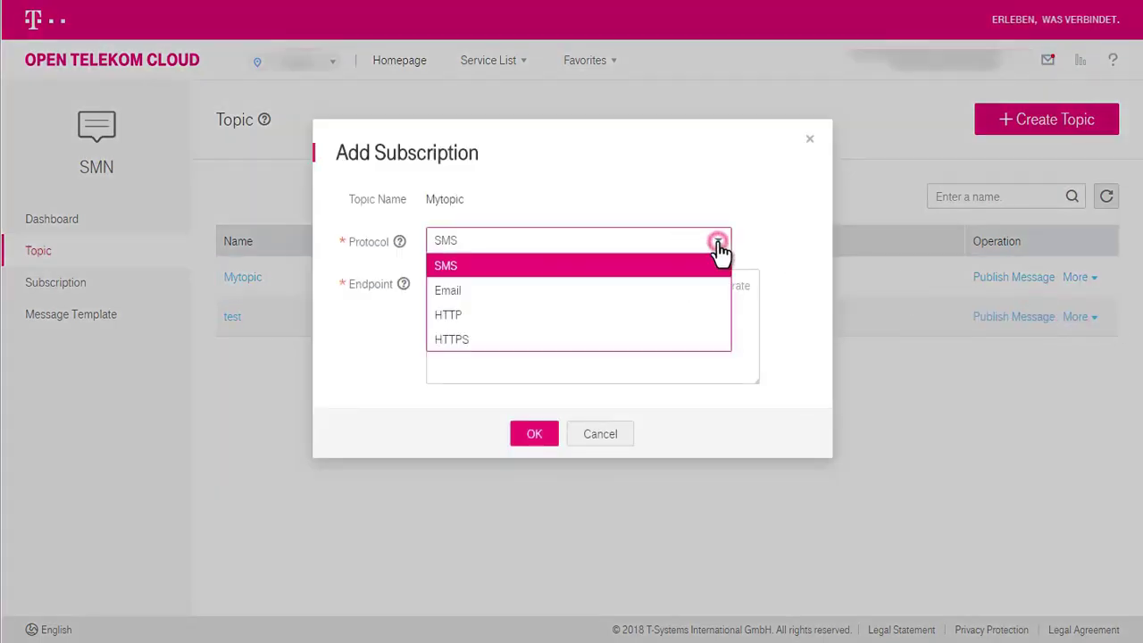
left_click(665, 292)
left_click(662, 300)
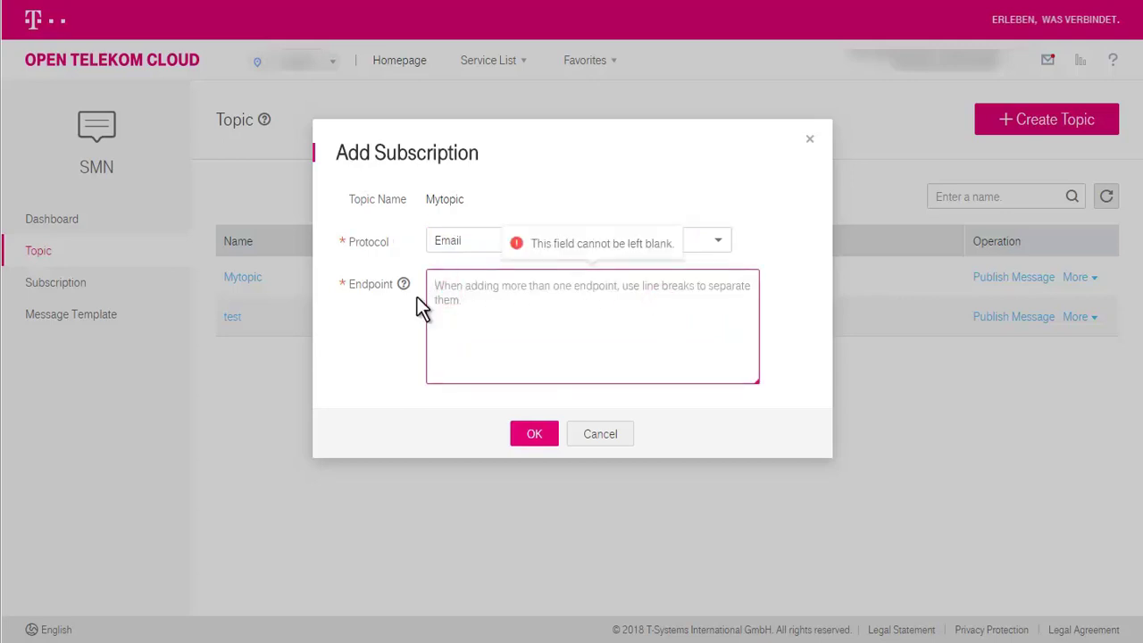
key("ctrl+v")
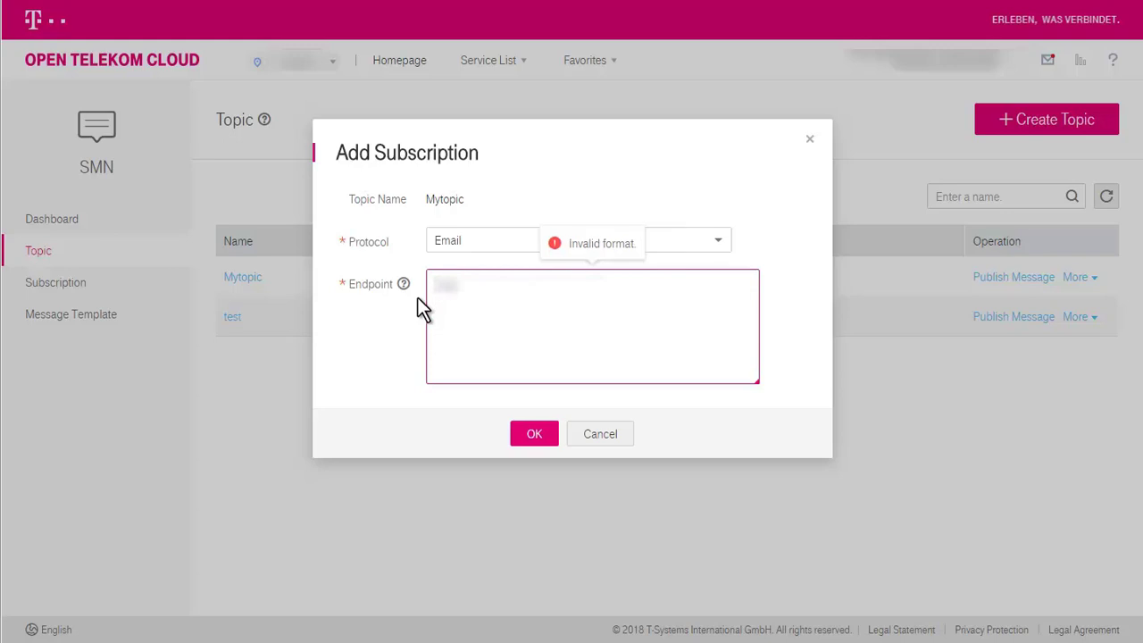
type("come.detelekom")
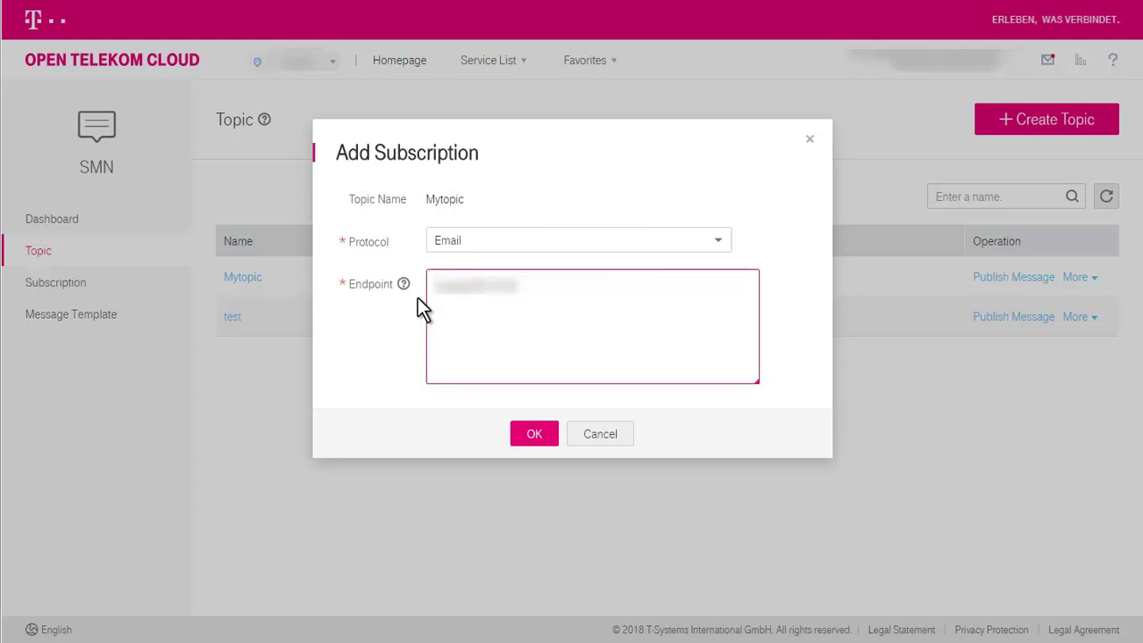
type(".de")
left_click(530, 434)
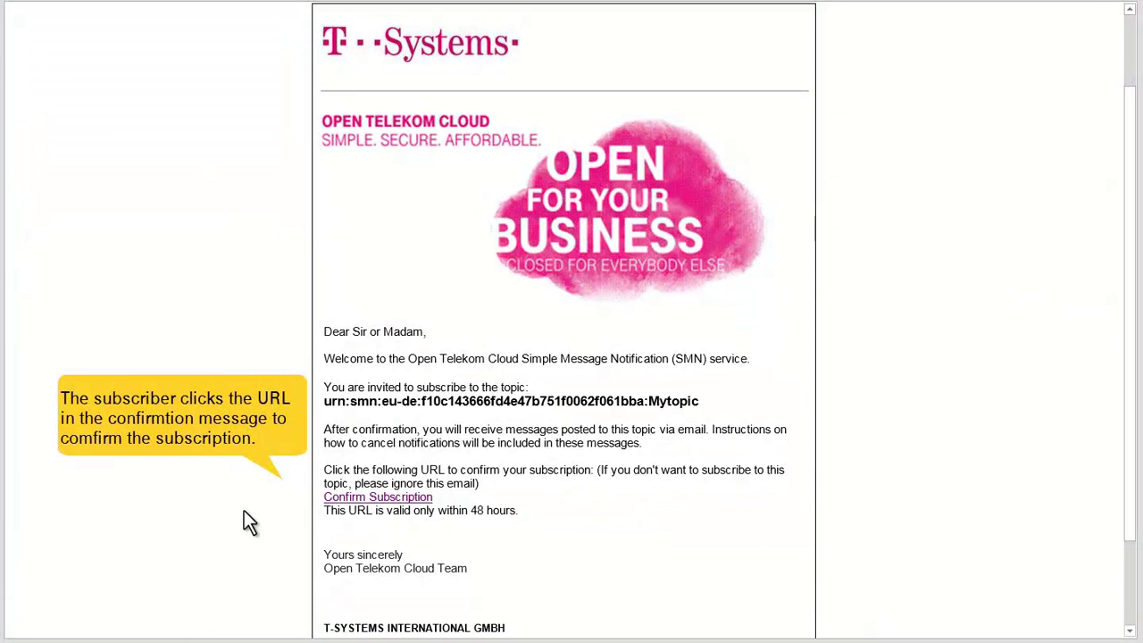
left_click(328, 497)
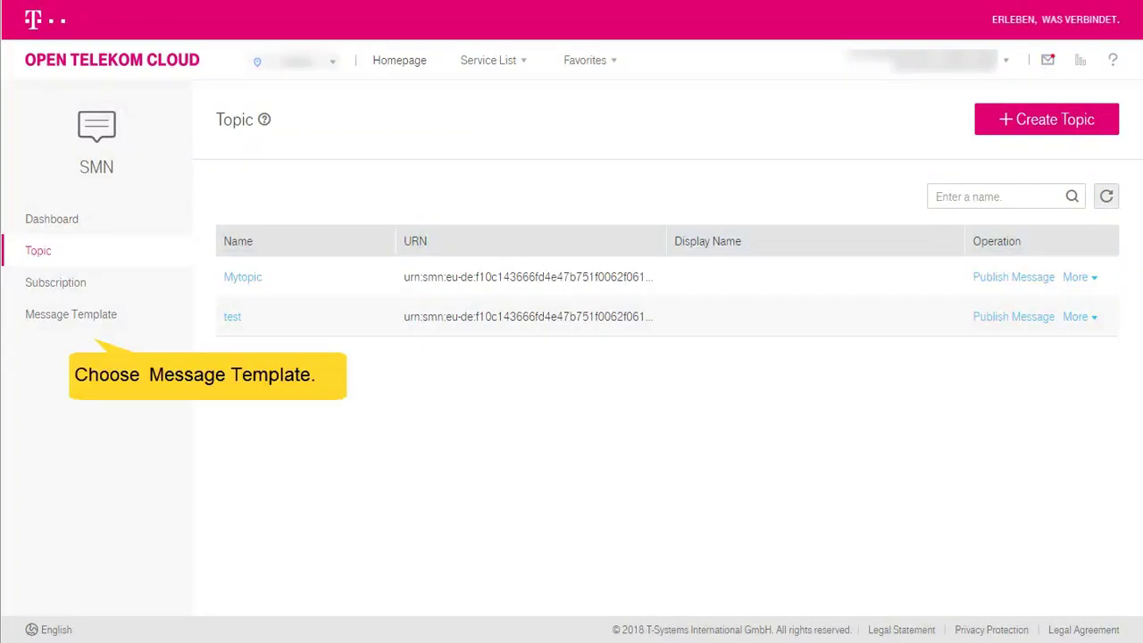
Start a new message template named tem_001 with the Default protocol
left_click(67, 320)
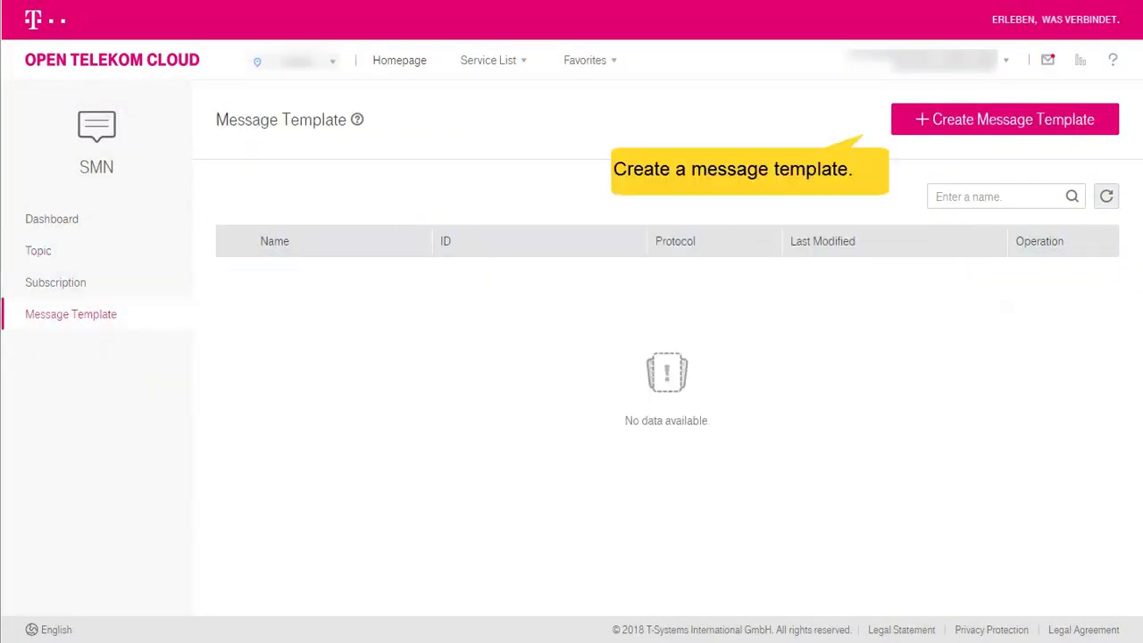
left_click(1032, 132)
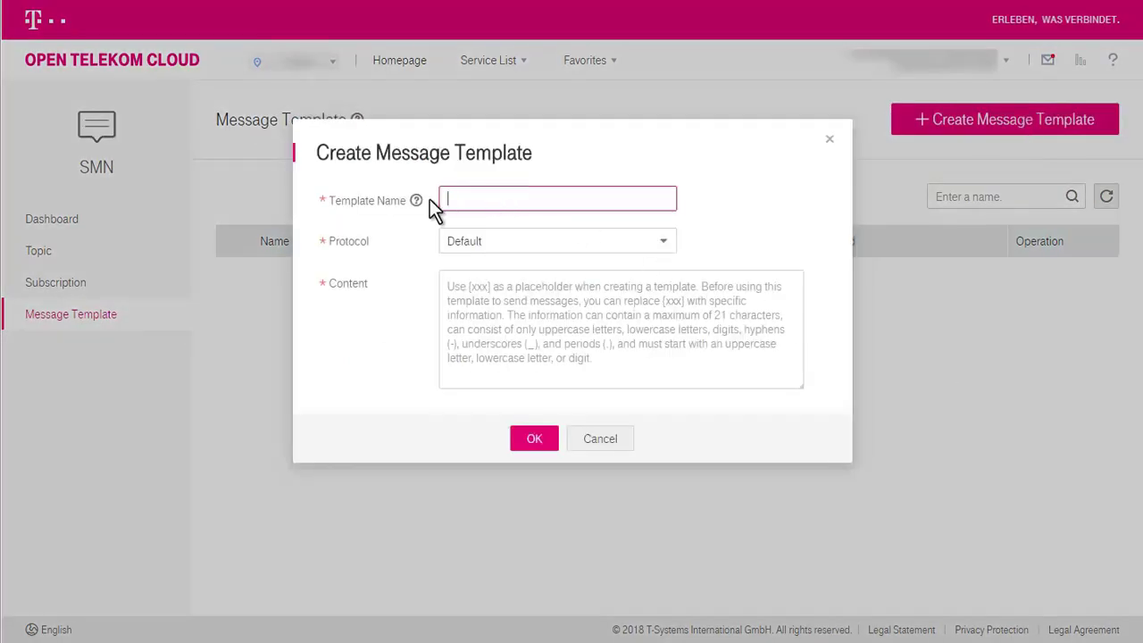
type("tem_001")
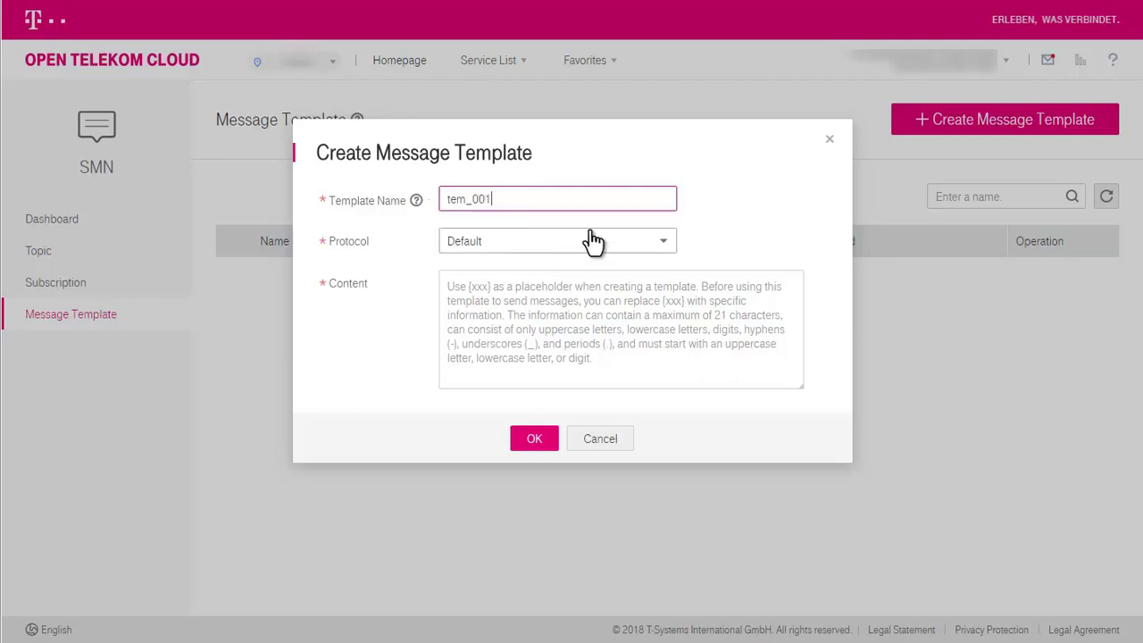
left_click(663, 244)
left_click(605, 268)
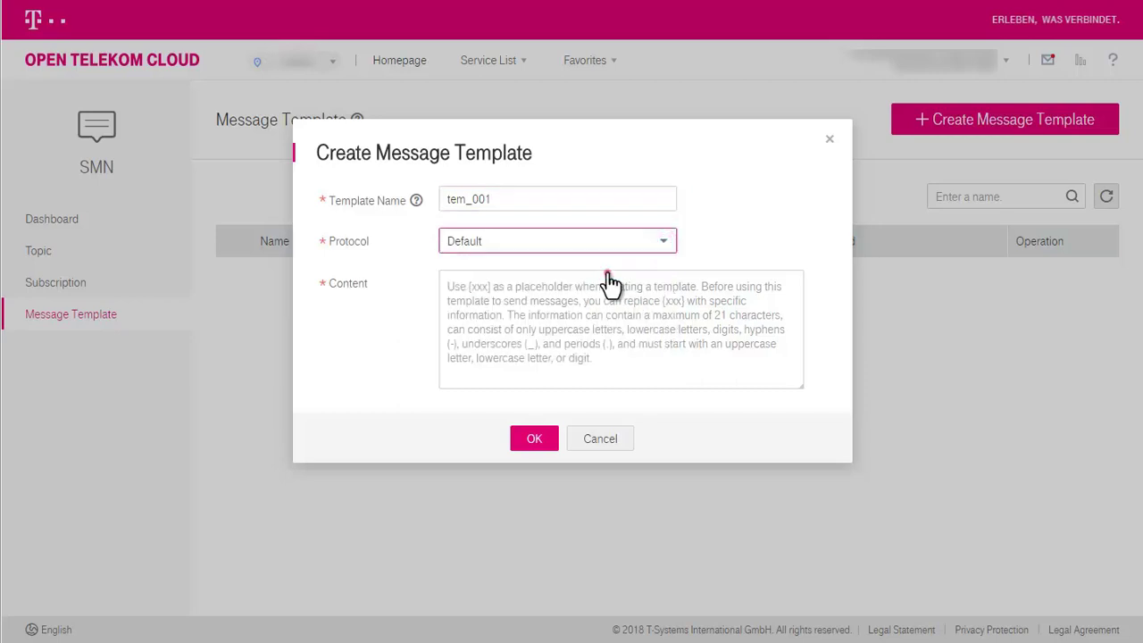
Save the template with the content "The Arts and Crafts Exposition will be held from {startdate} through {enddate}. We sincerely invite you to join us."
left_click(516, 292)
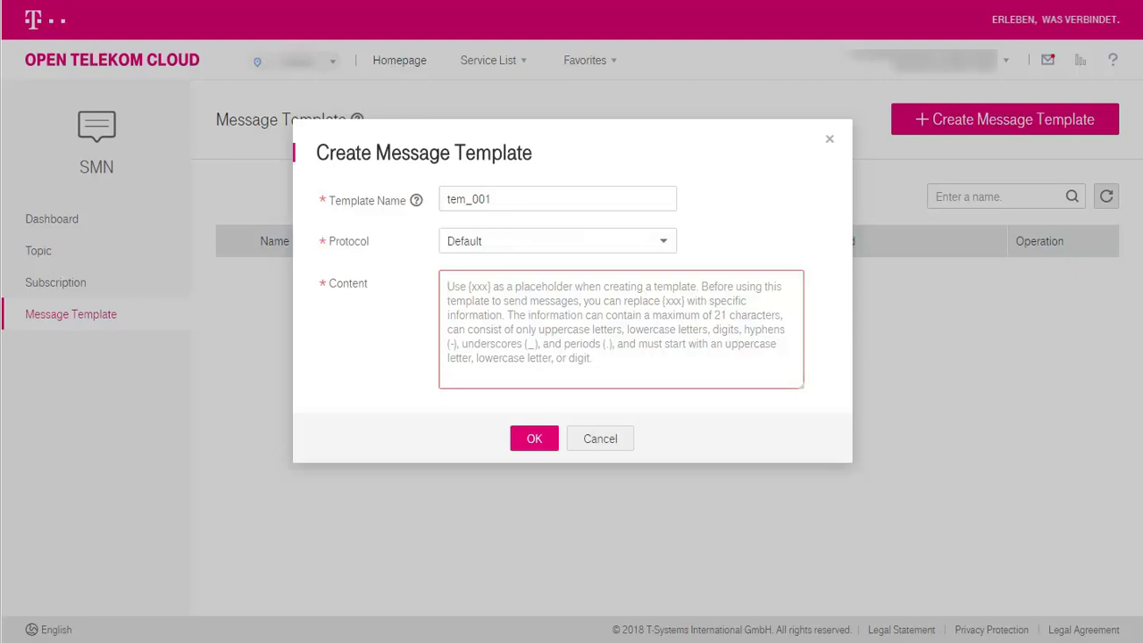
left_click(454, 286)
type("The Arts and Crafts Exposition will be held from {startdate} through {enddate}. We sincerely invite you to join us.")
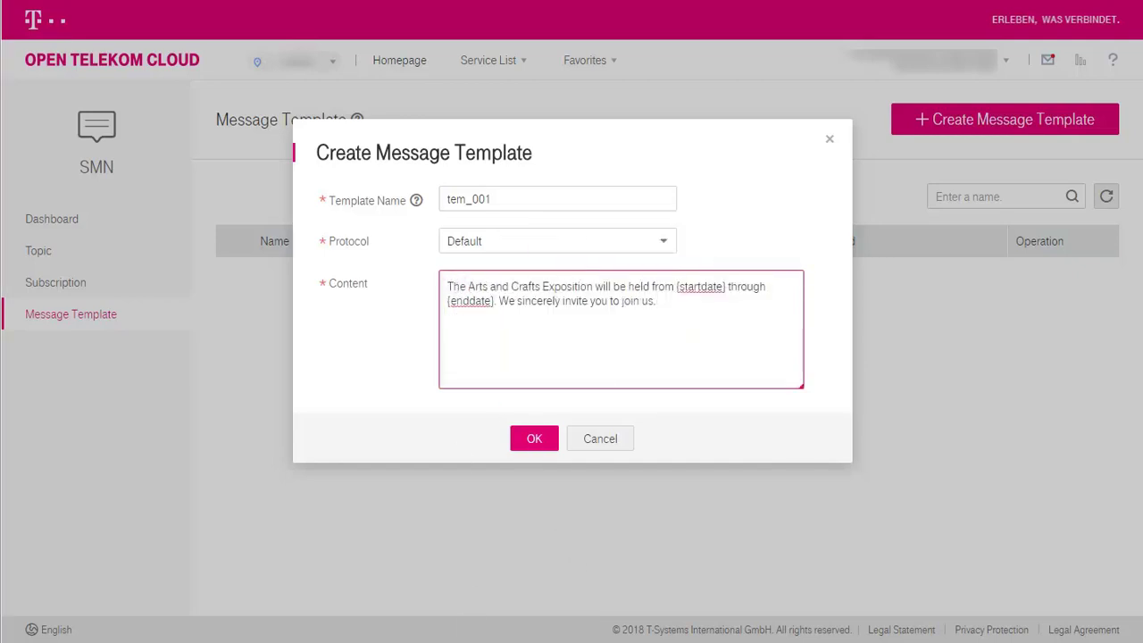
left_click(533, 438)
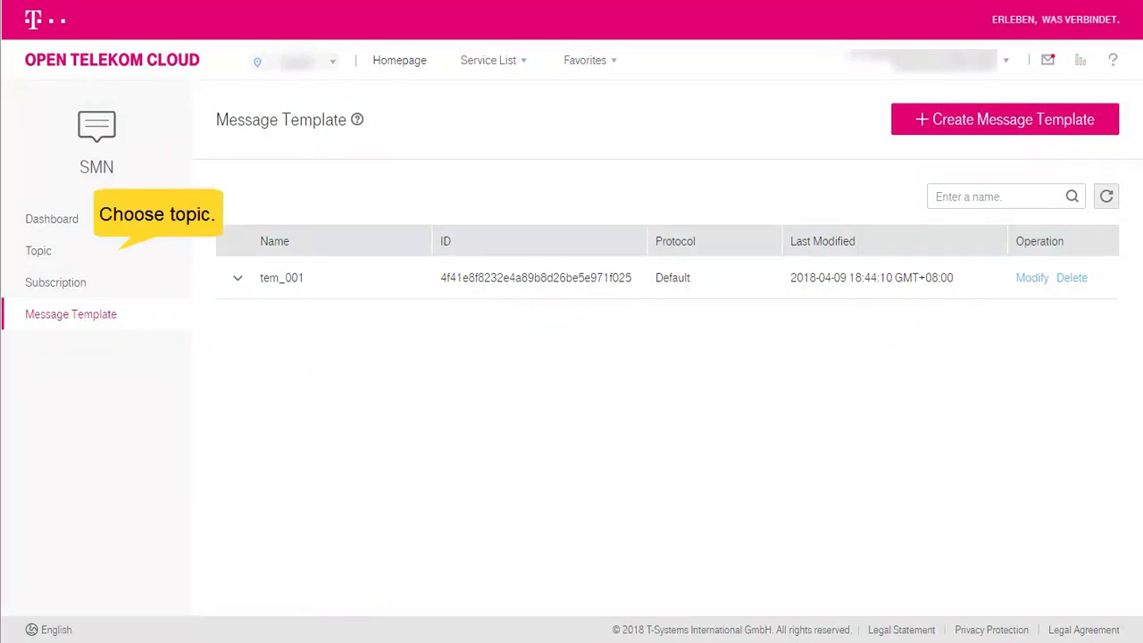
Start publishing a Template-type message to Mytopic and choose tem_001 as the template to generate it from
left_click(37, 253)
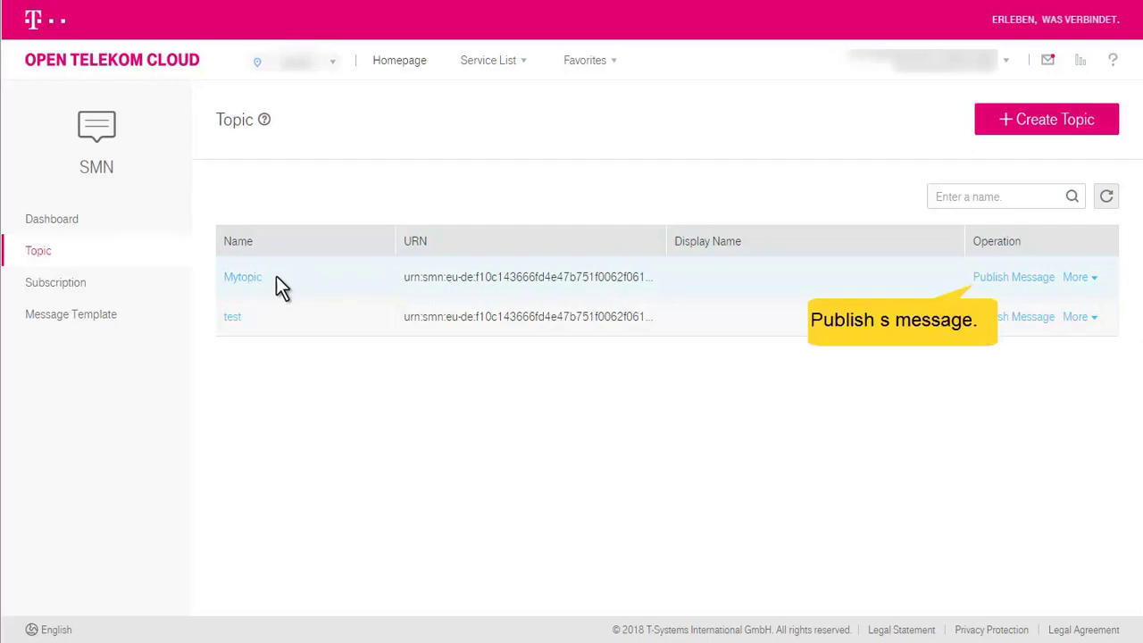
left_click(1032, 279)
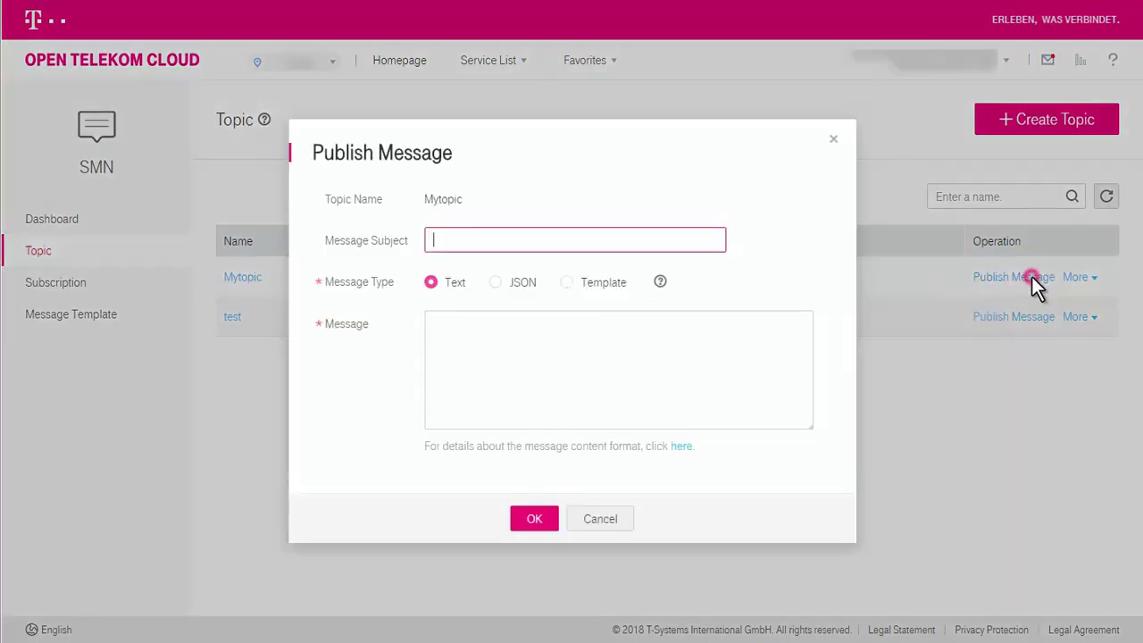
left_click(568, 284)
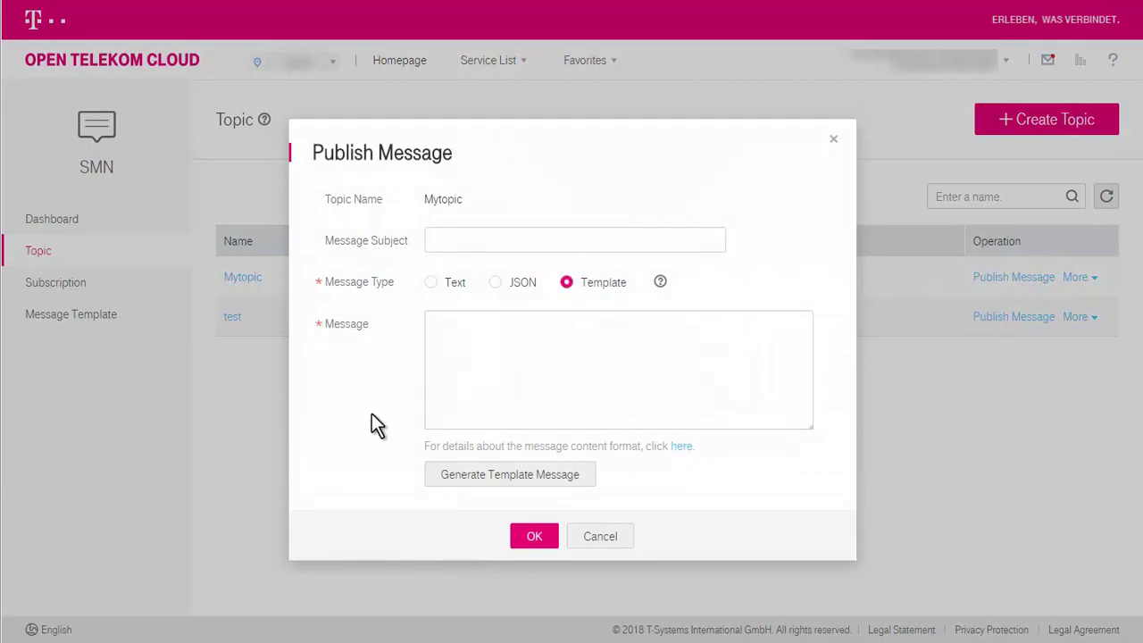
left_click(488, 481)
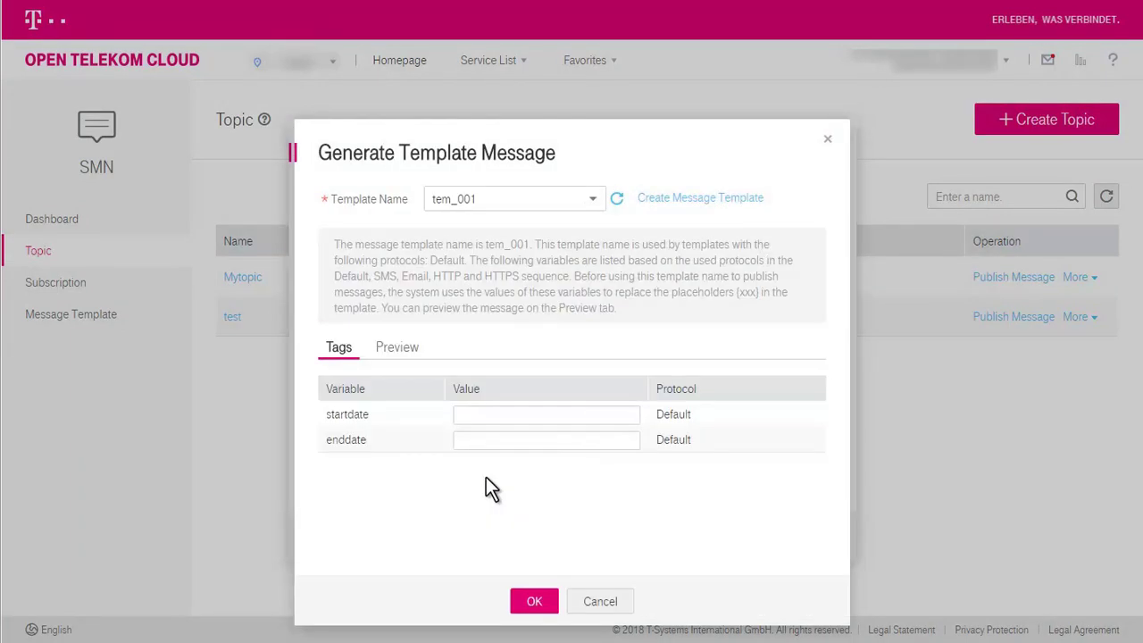
left_click(589, 201)
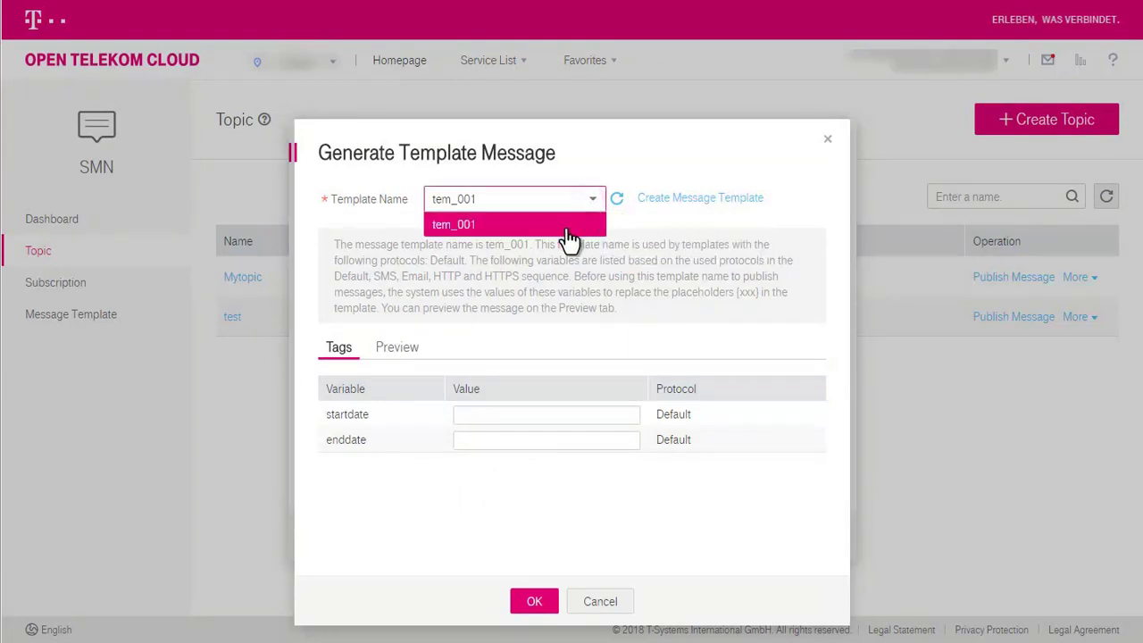
left_click(566, 226)
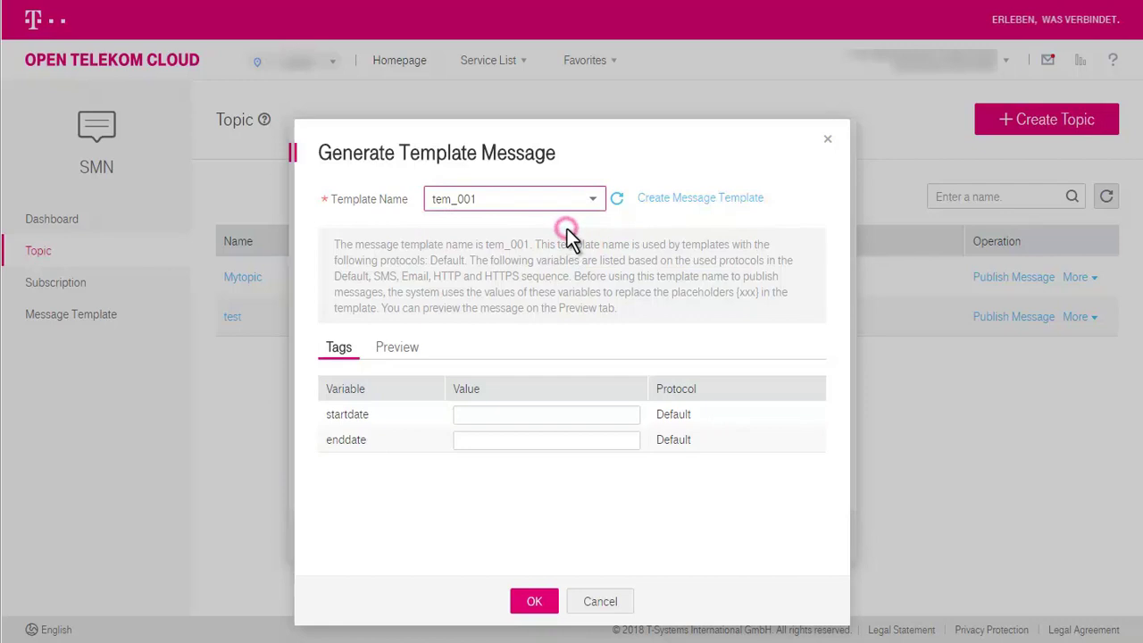
Set the template variables startdate to February 10 and enddate to February 21
left_click(463, 416)
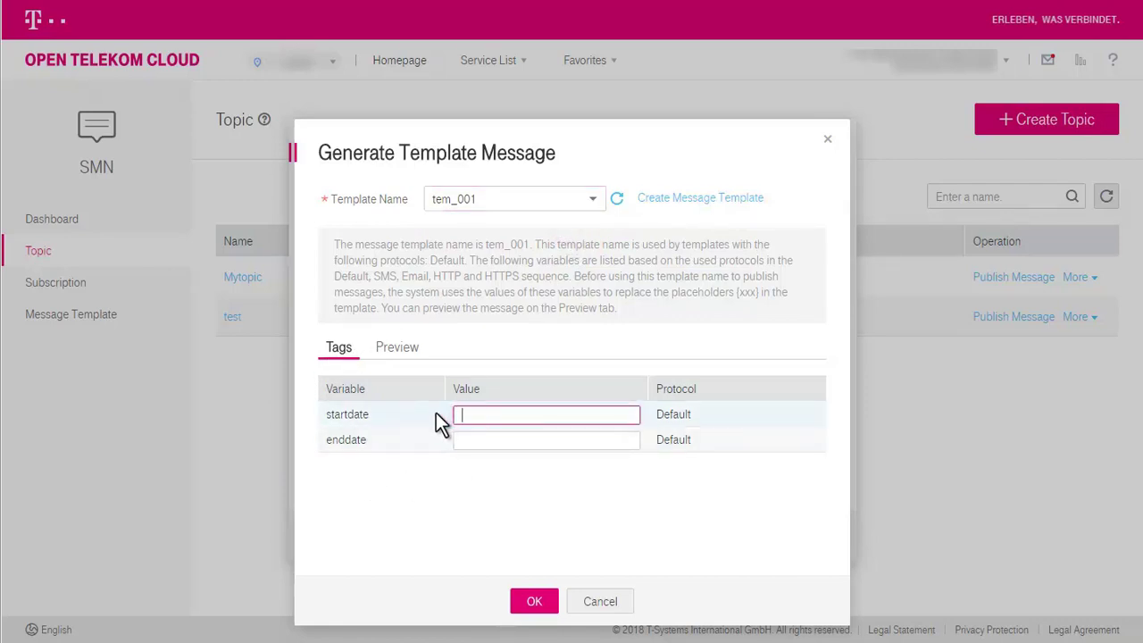
type("February 10")
left_click(485, 438)
left_click(438, 439)
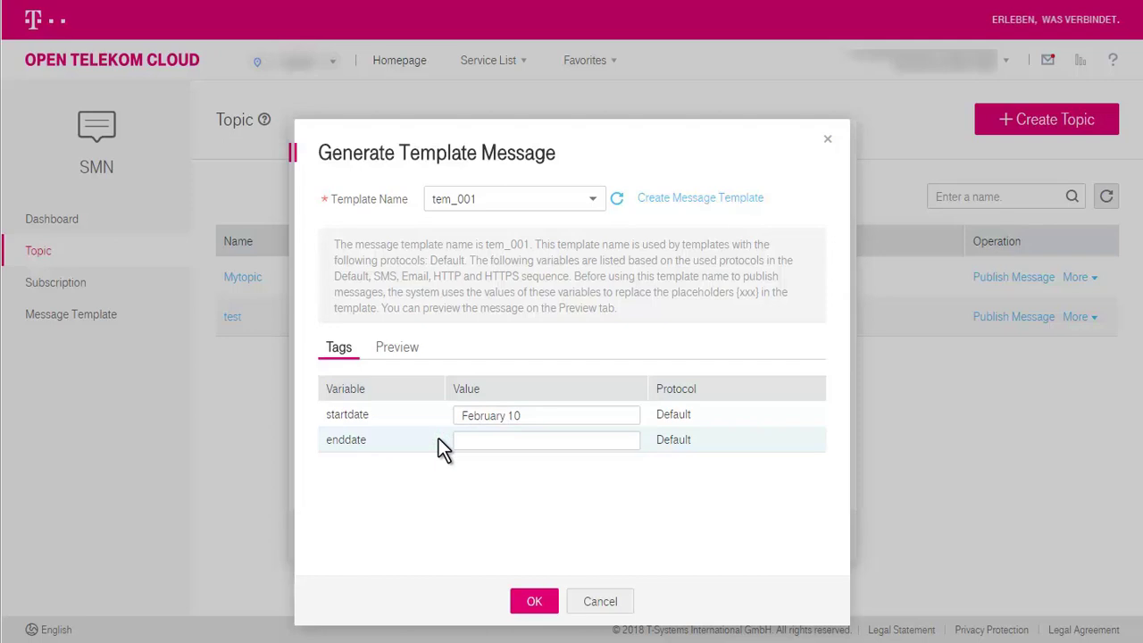
left_click(463, 439)
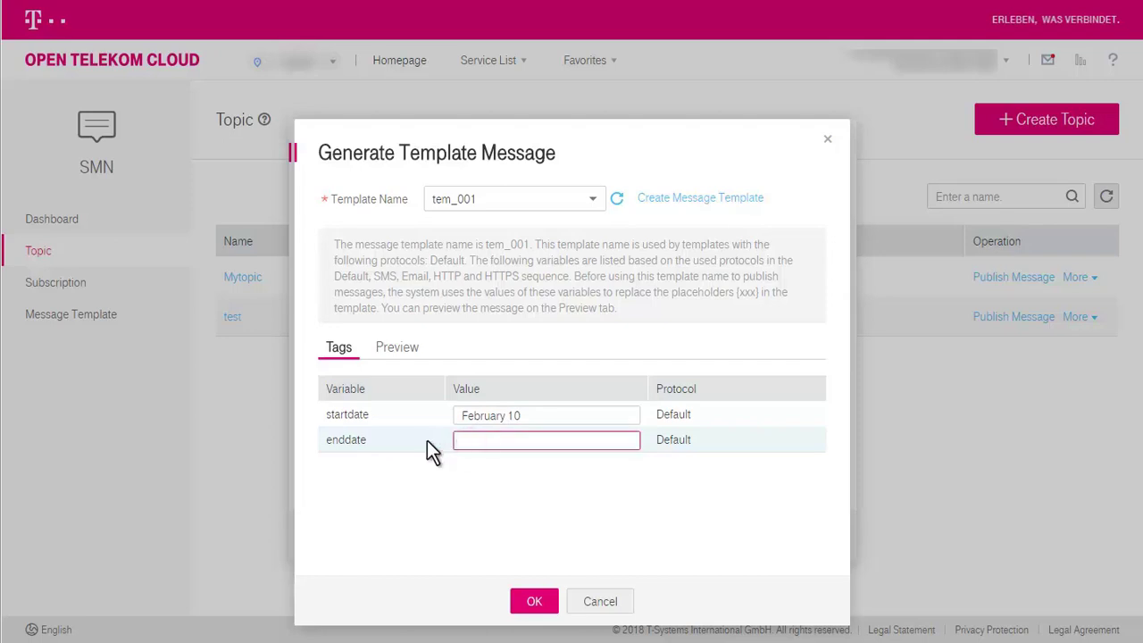
type("February")
type("21")
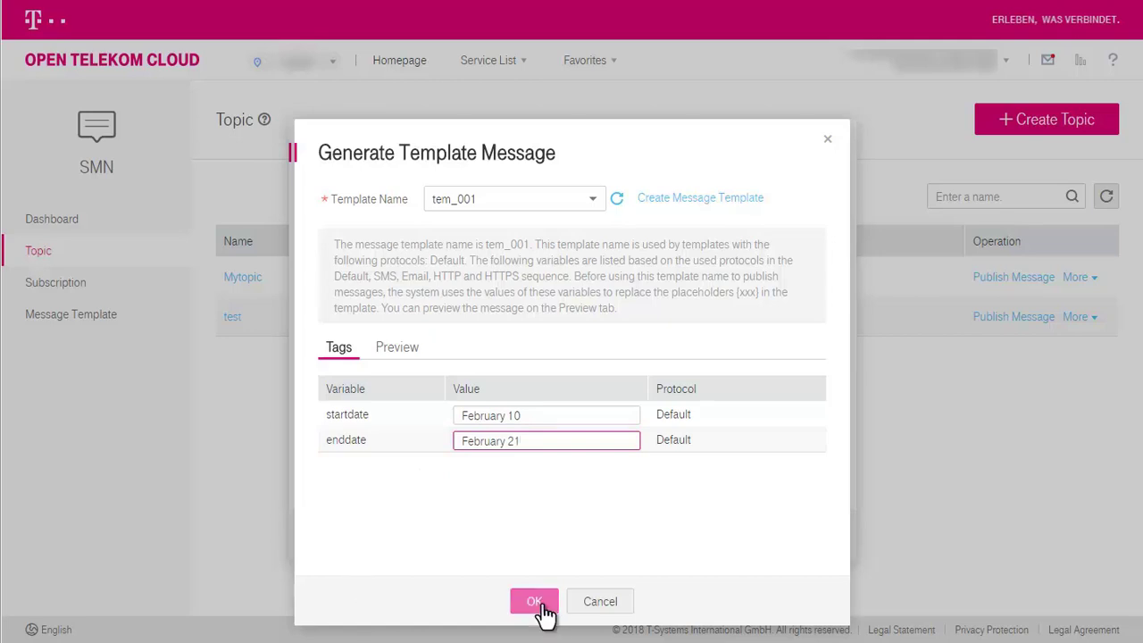
Preview the Email version of the template content to use, and publish the generated message to Mytopic
left_click(398, 349)
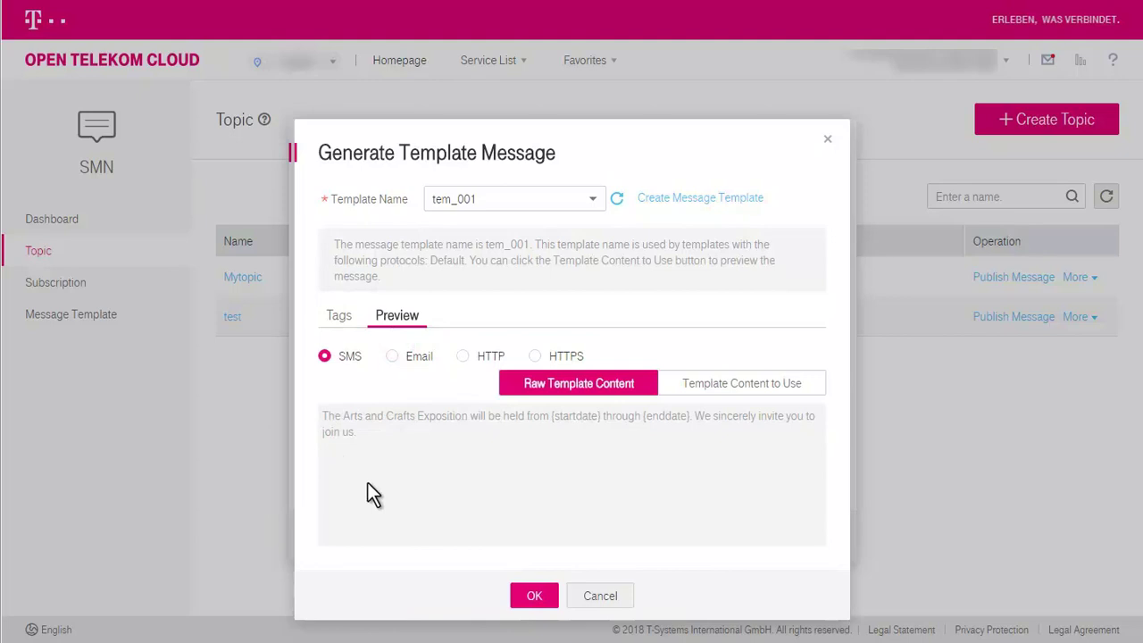
left_click(392, 357)
left_click(743, 387)
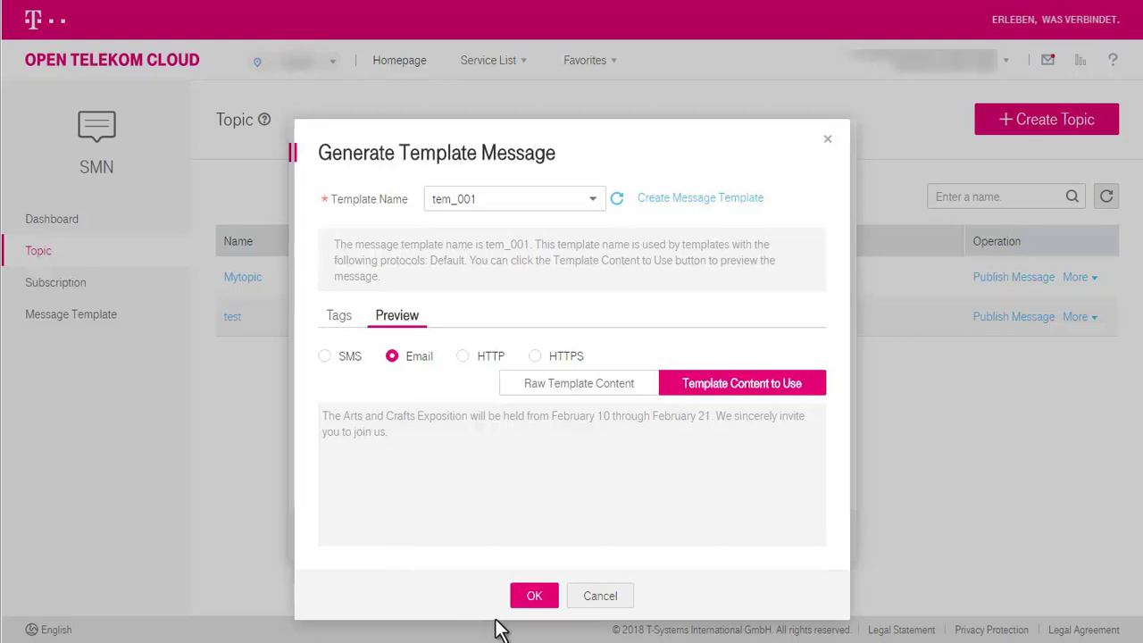
left_click(536, 596)
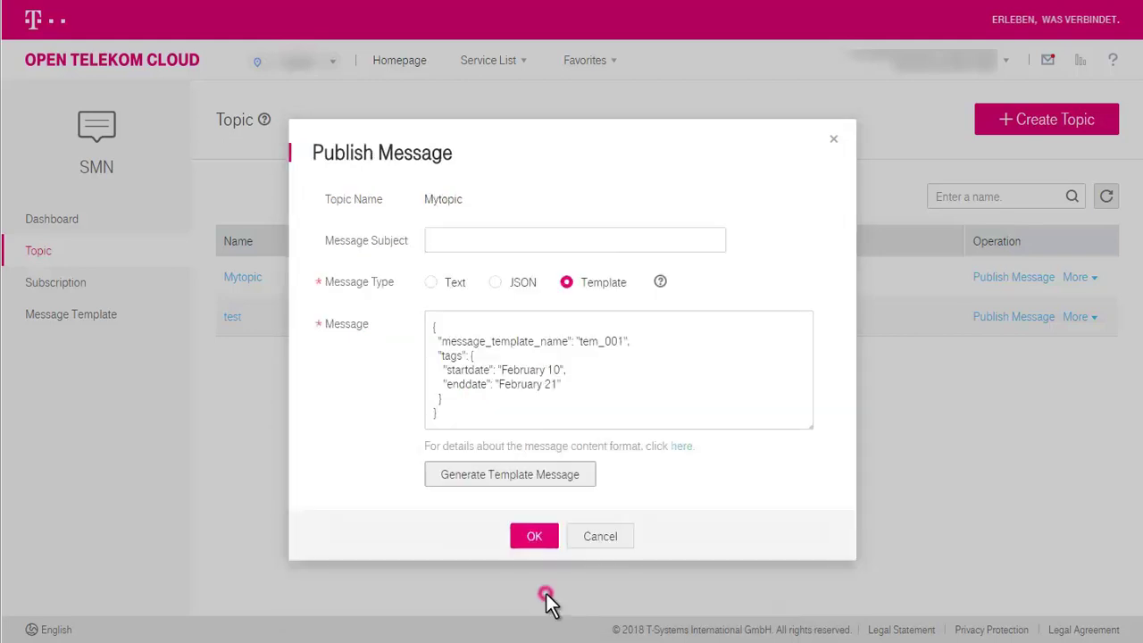
left_click(536, 537)
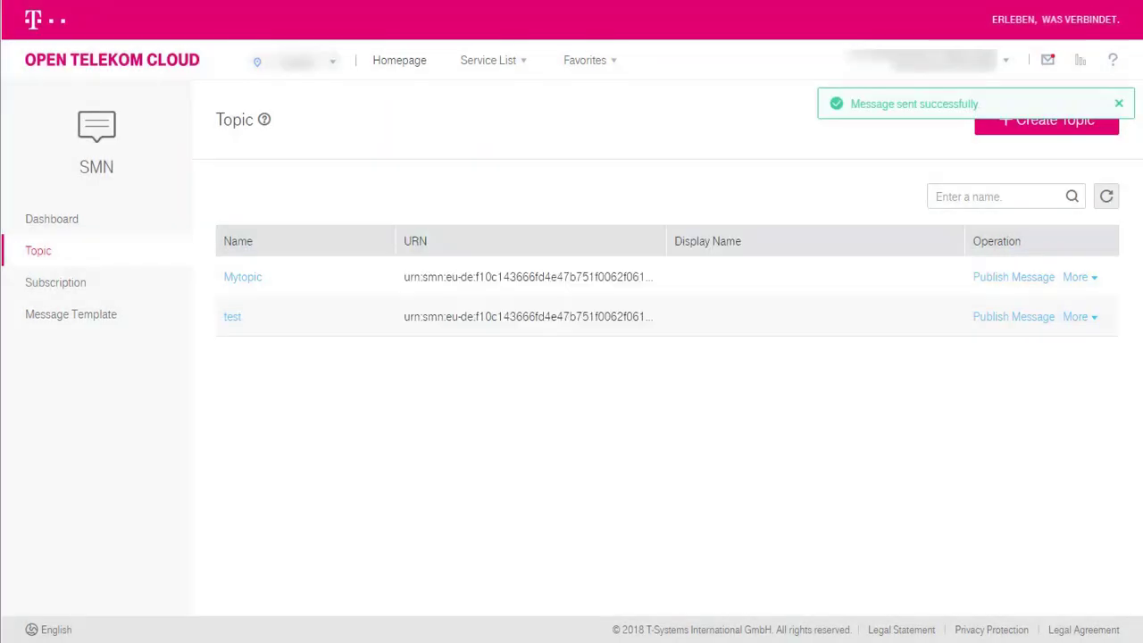